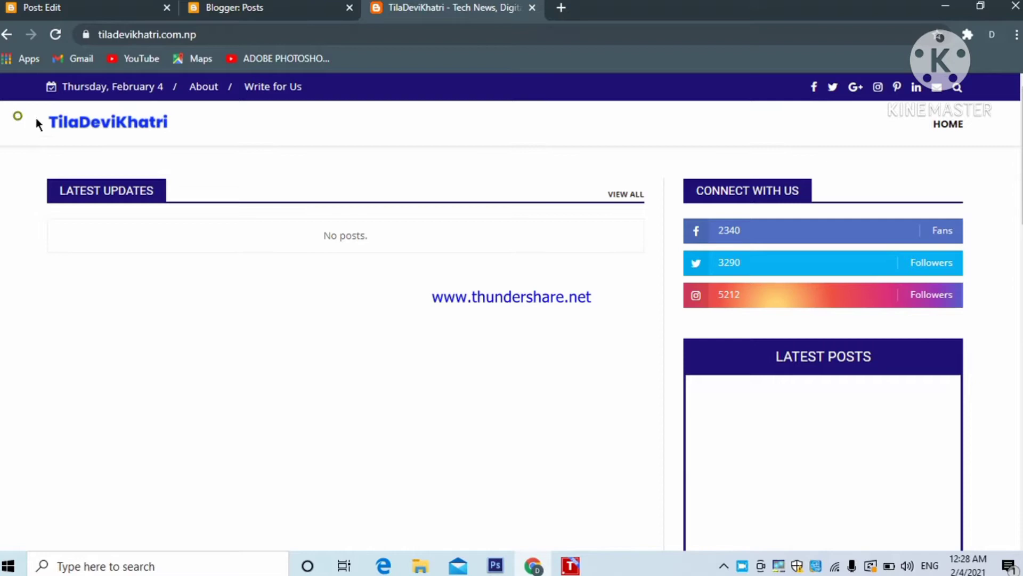
# Load the TilaDeviKhatri blog homepage and open YouTube in a background tab
pyautogui.click(72, 121)
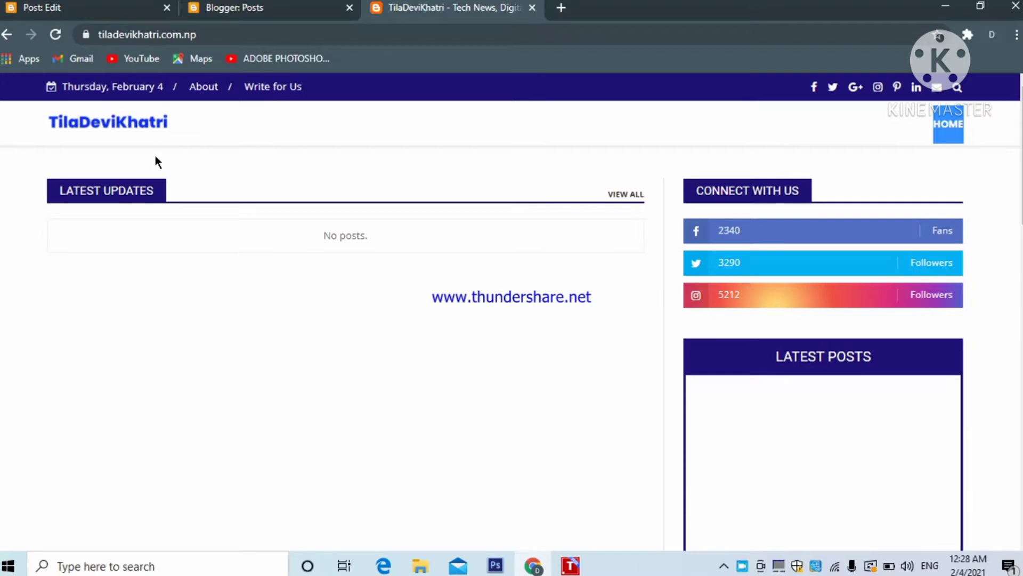
pyautogui.middleClick(137, 61)
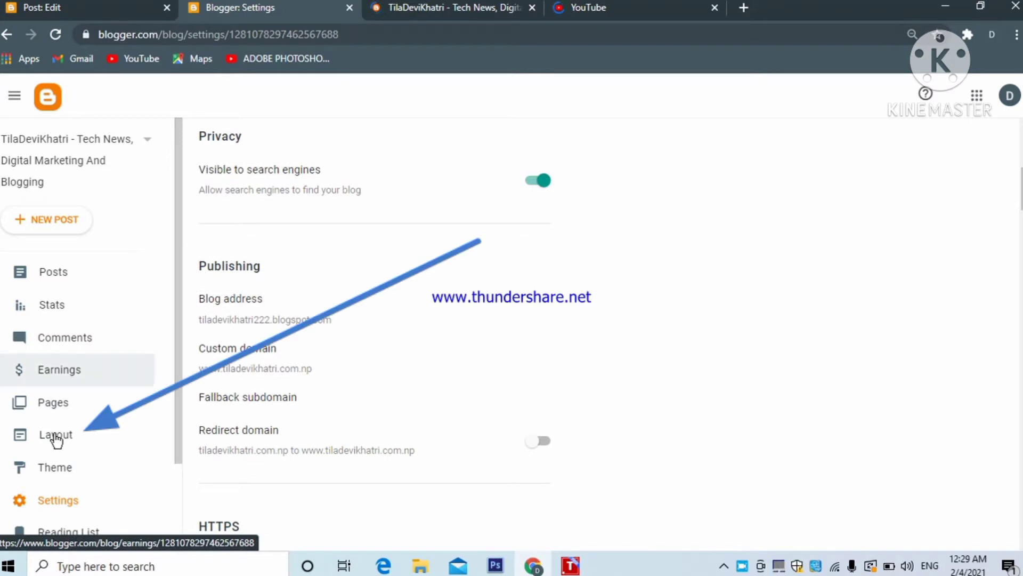
# Go to the TilaDeviKhatri blog's Layout page from the dashboard sidebar
pyautogui.click(55, 435)
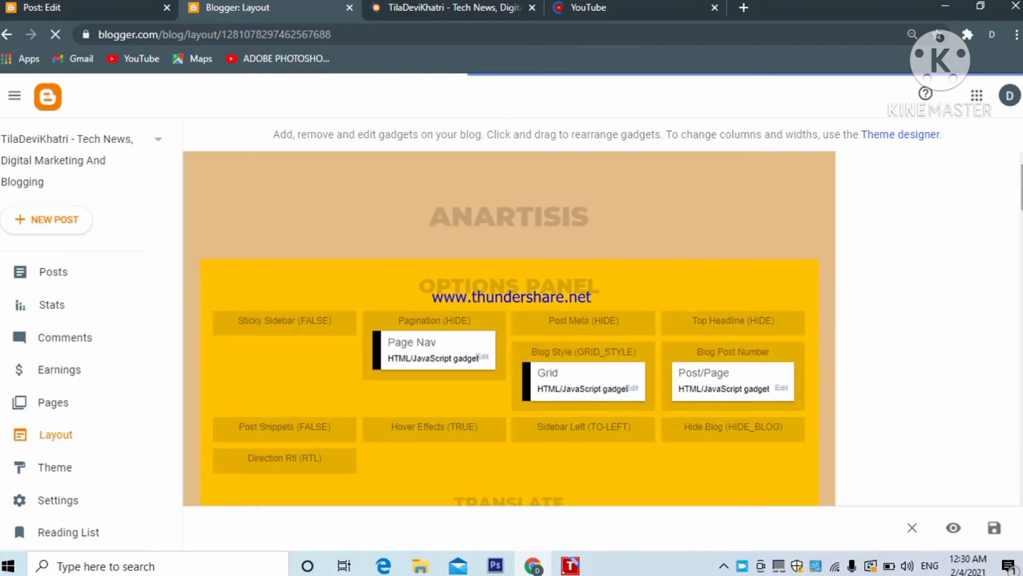
pyautogui.scroll(-3, 509, 327)
pyautogui.scroll(-1, 510, 327)
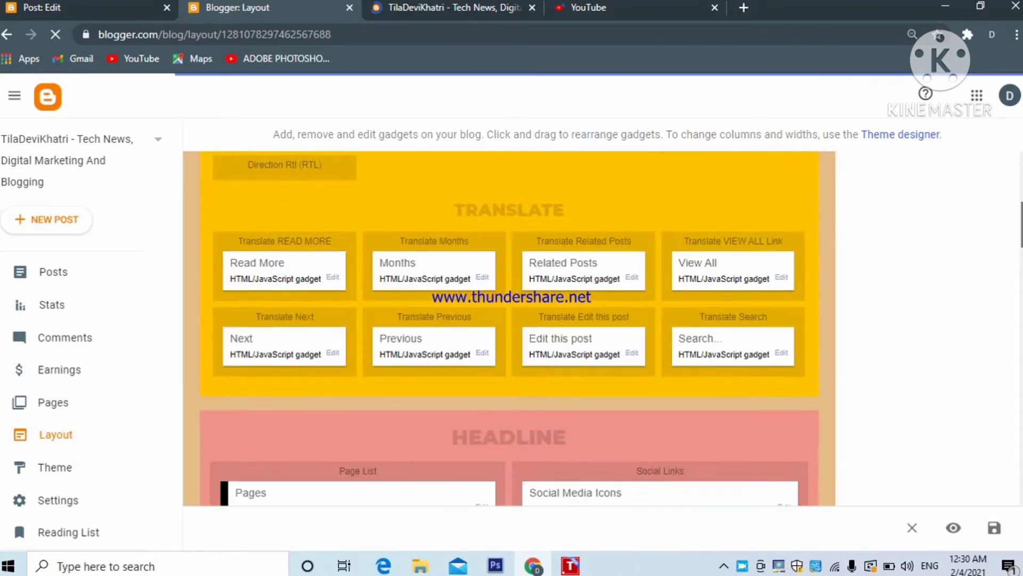
pyautogui.scroll(-2, 510, 328)
pyautogui.scroll(-2, 510, 328)
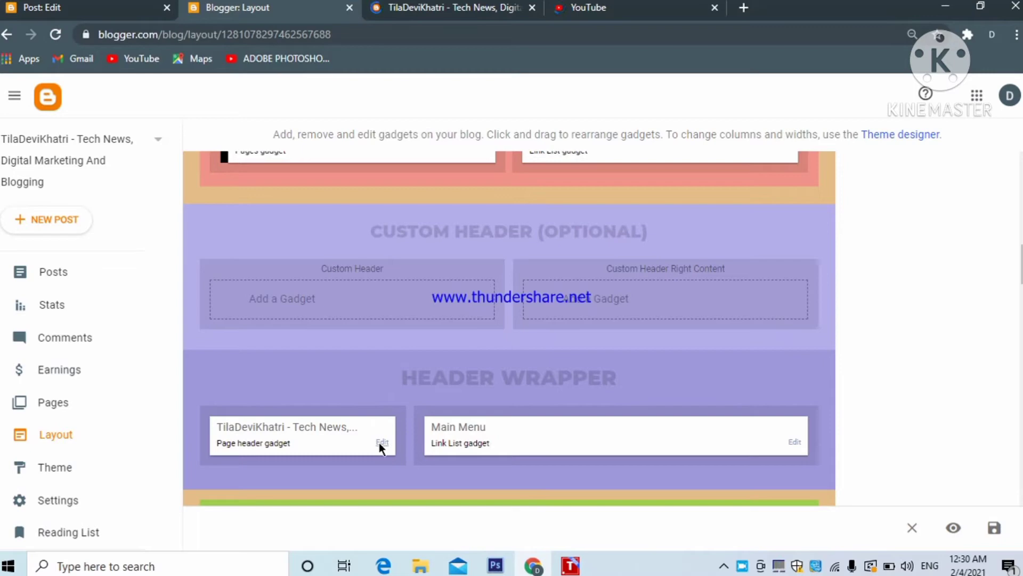
# Edit the Page header gadget in the Header Wrapper section
pyautogui.click(382, 445)
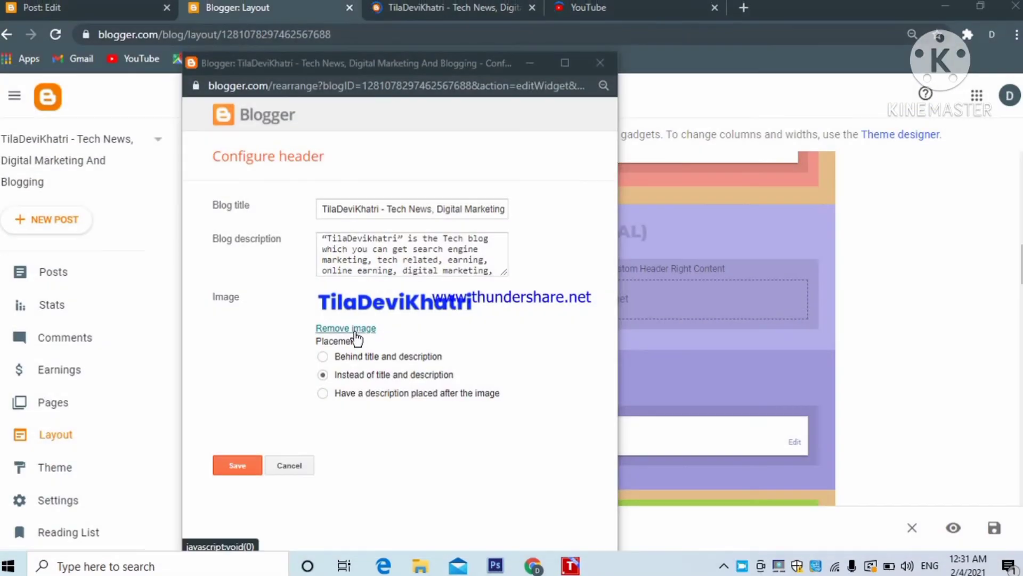
# Remove the blue header logo and start choosing an image from the computer
pyautogui.click(355, 330)
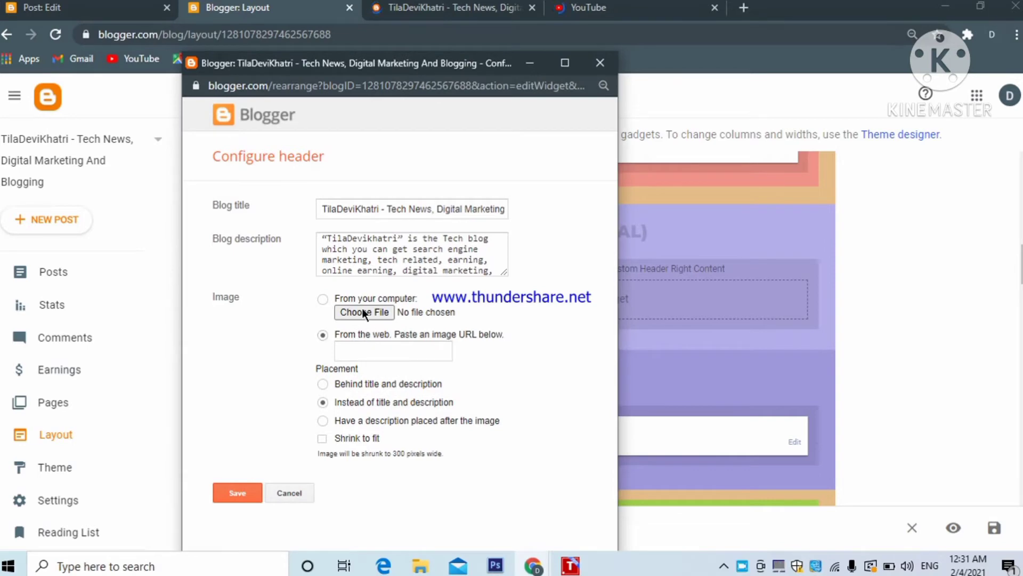
pyautogui.click(364, 312)
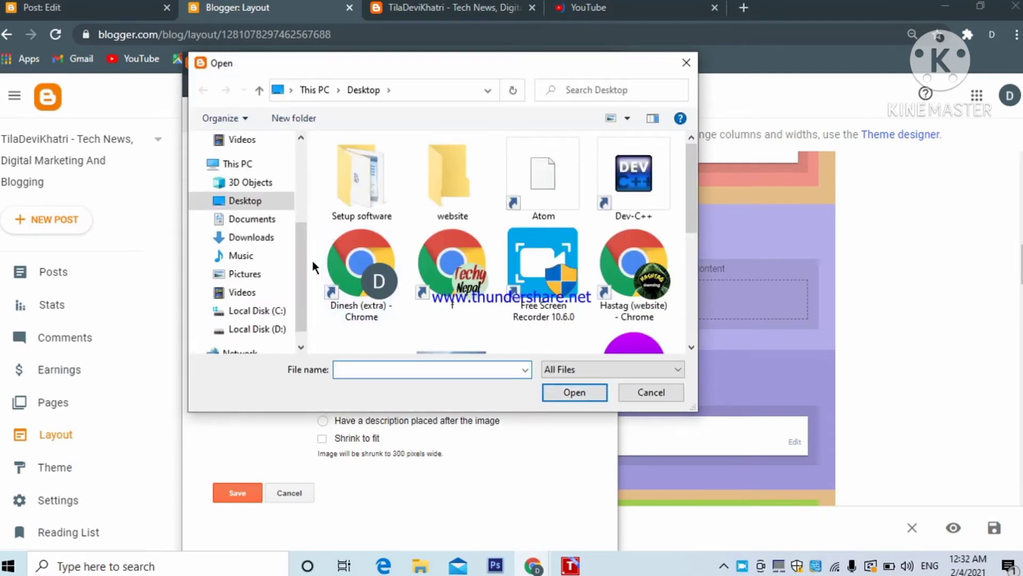
# Open the nwe PNG file from the Desktop as the header image
pyautogui.click(250, 204)
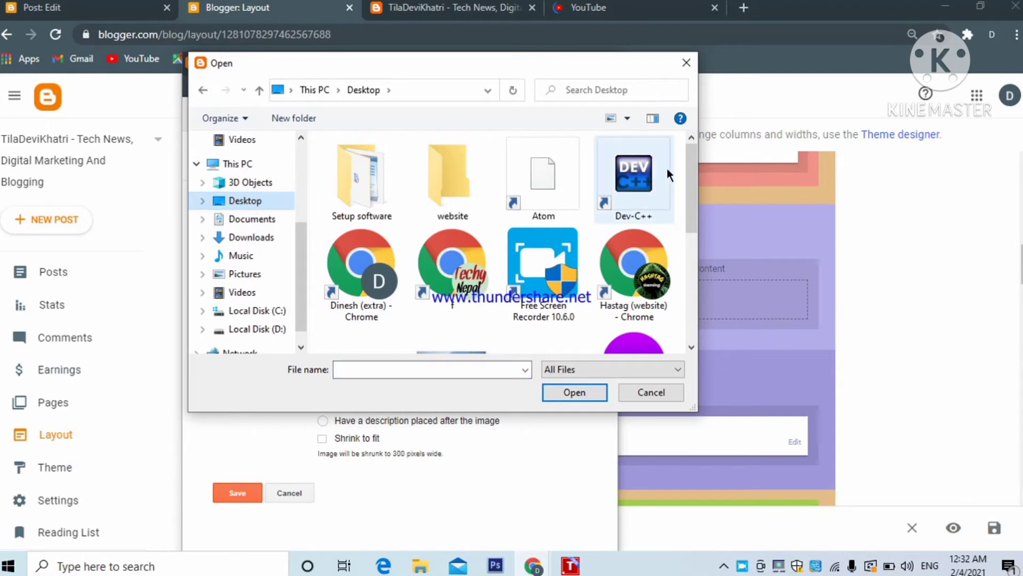
pyautogui.moveTo(694, 195); pyautogui.dragTo(687, 330)
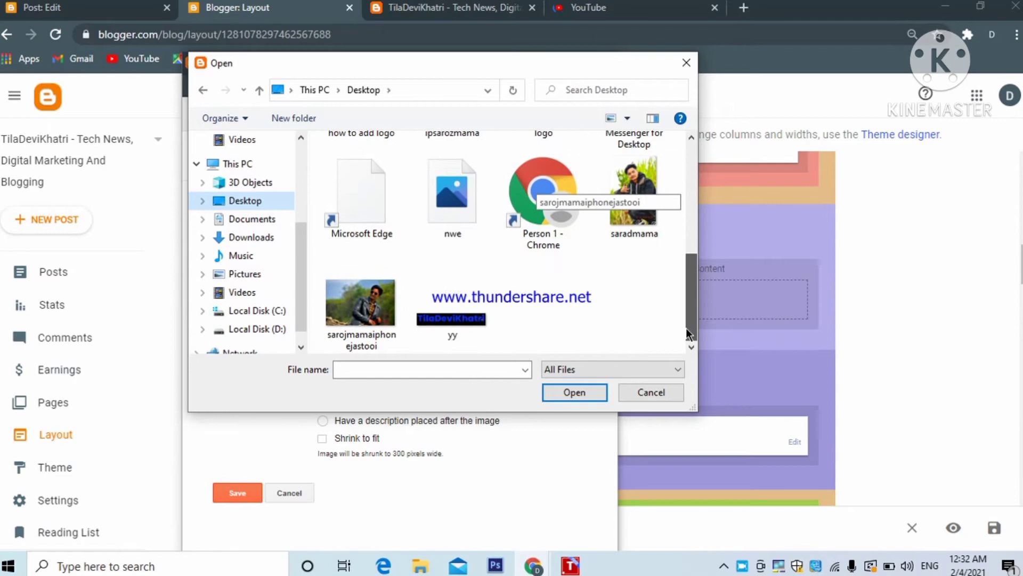
pyautogui.click(438, 216)
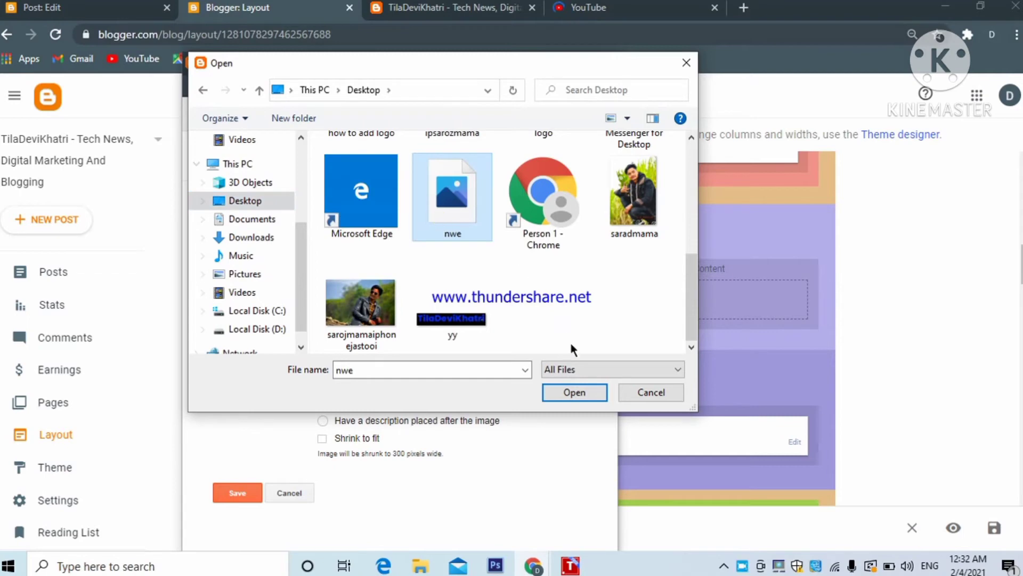
pyautogui.click(573, 392)
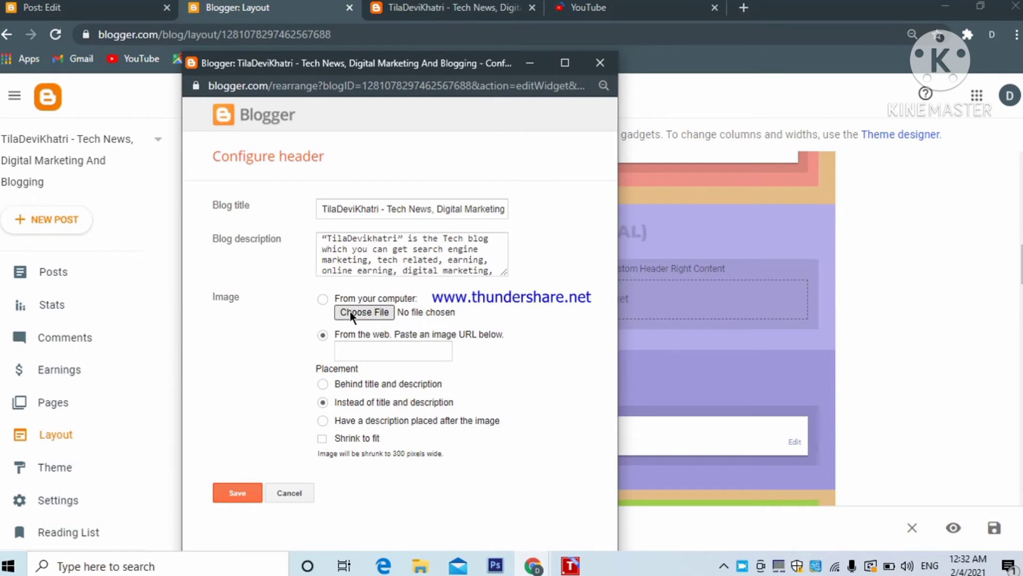
# Save the header with the yellow TilaDeviKhatri logo and return to the live blog
pyautogui.rightClick(743, 566)
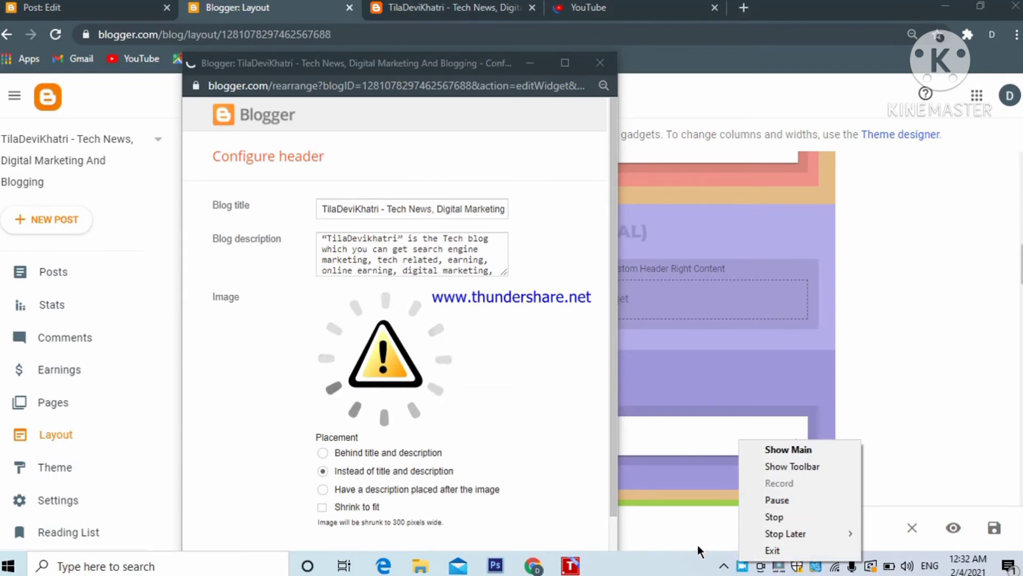
pyautogui.click(694, 566)
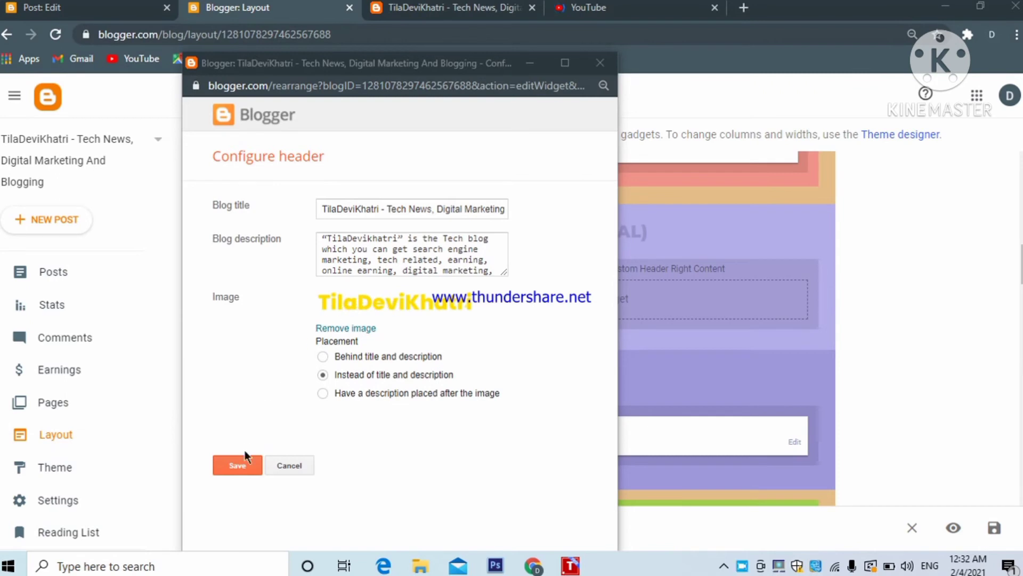
pyautogui.click(243, 466)
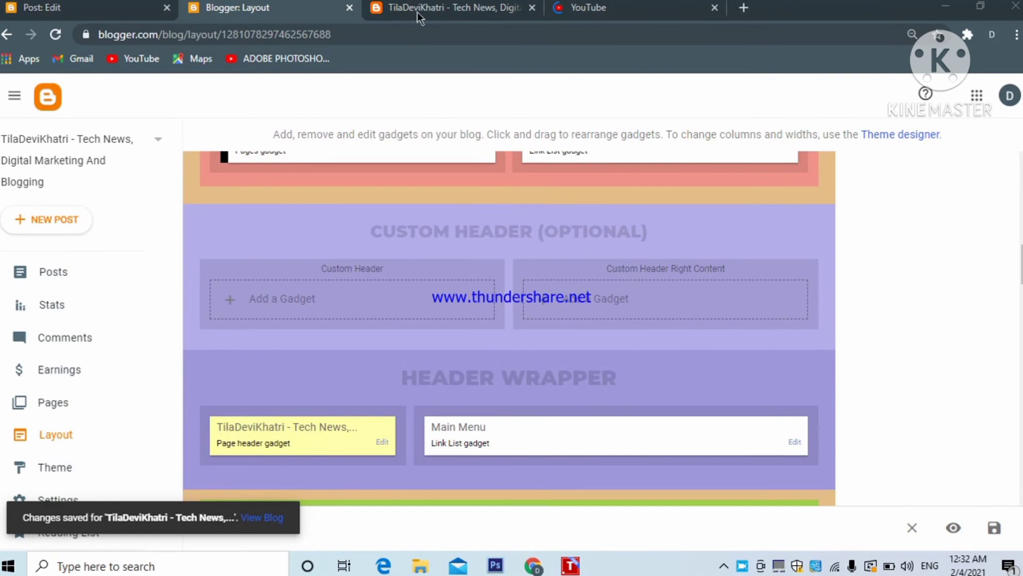
pyautogui.click(417, 10)
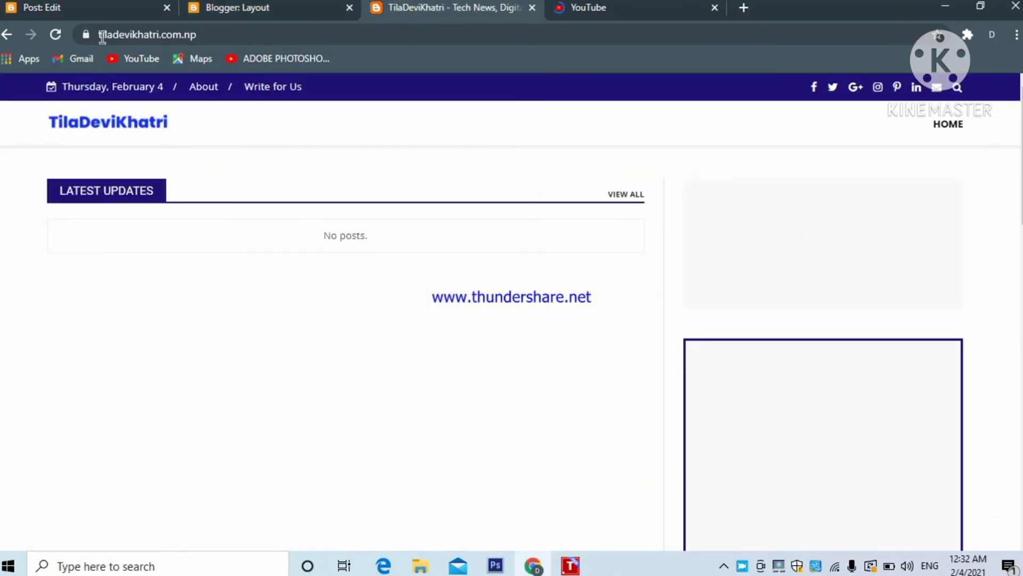
# Reload the live blog and highlight the new yellow logo in its header
pyautogui.click(55, 34)
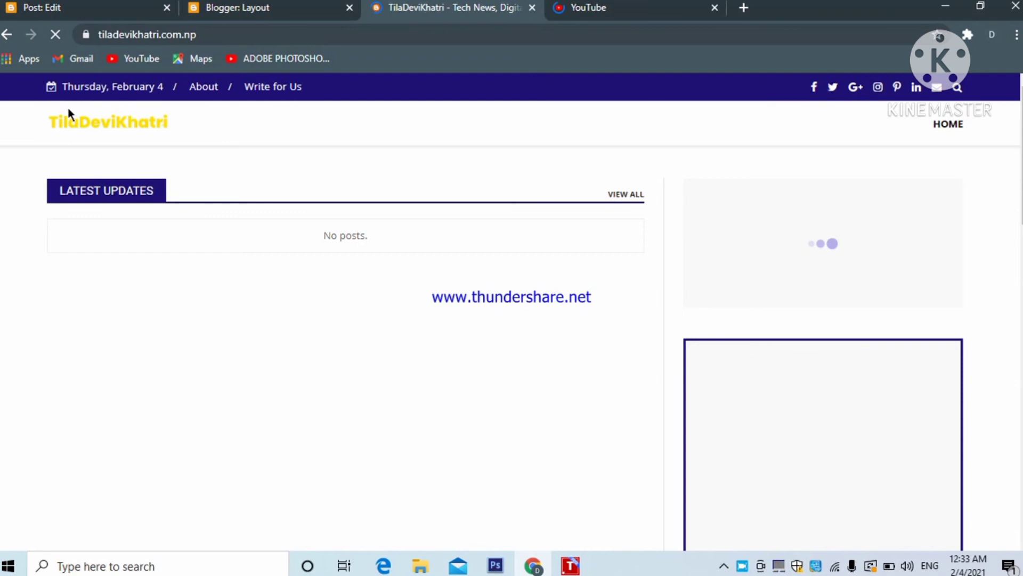
pyautogui.moveTo(68, 108); pyautogui.dragTo(30, 120)
pyautogui.click(24, 123)
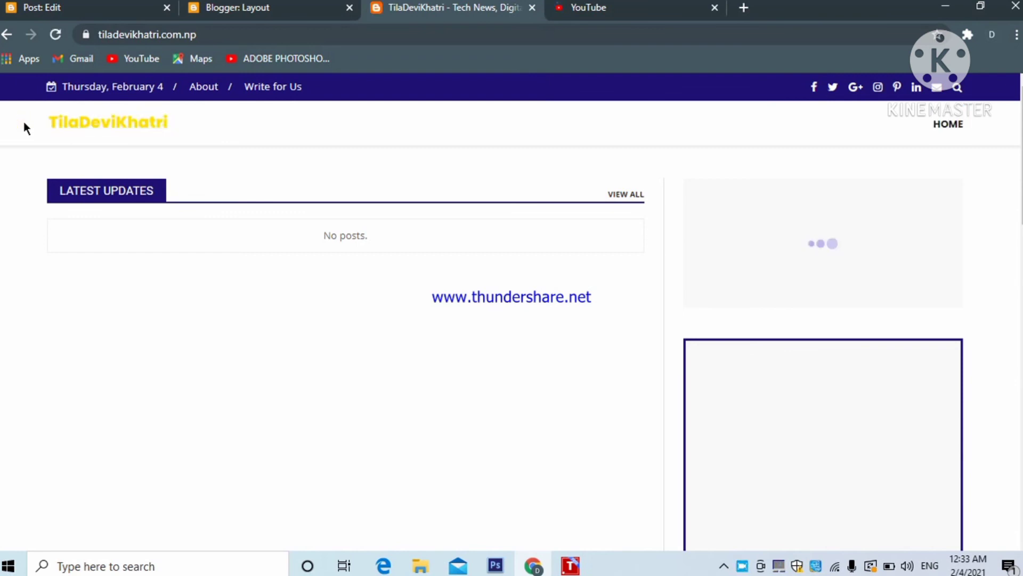